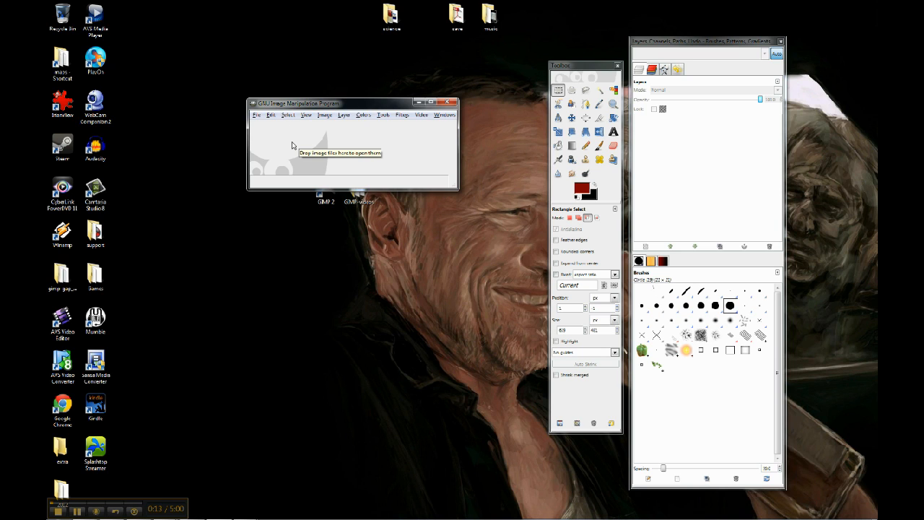
- Open the image 2408(x3.0k)ofbodyfeather.tif from the animation folder
click(257, 116)
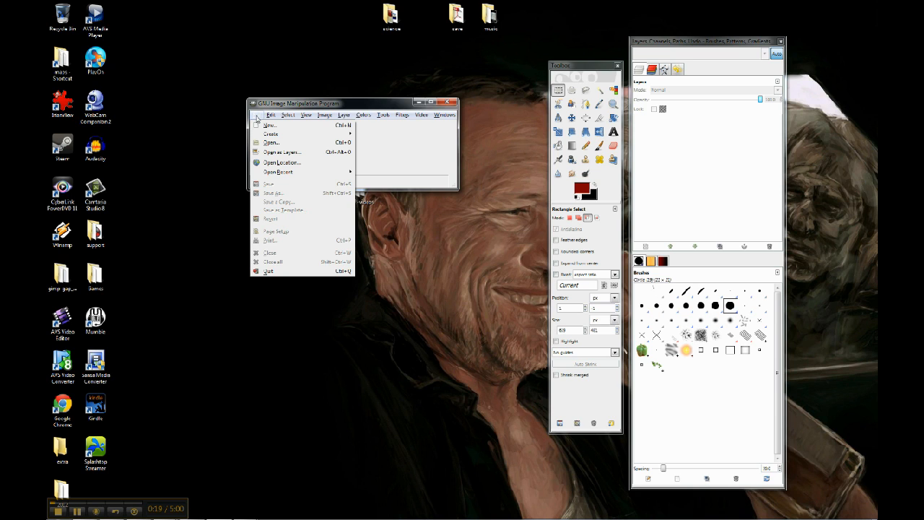
click(270, 143)
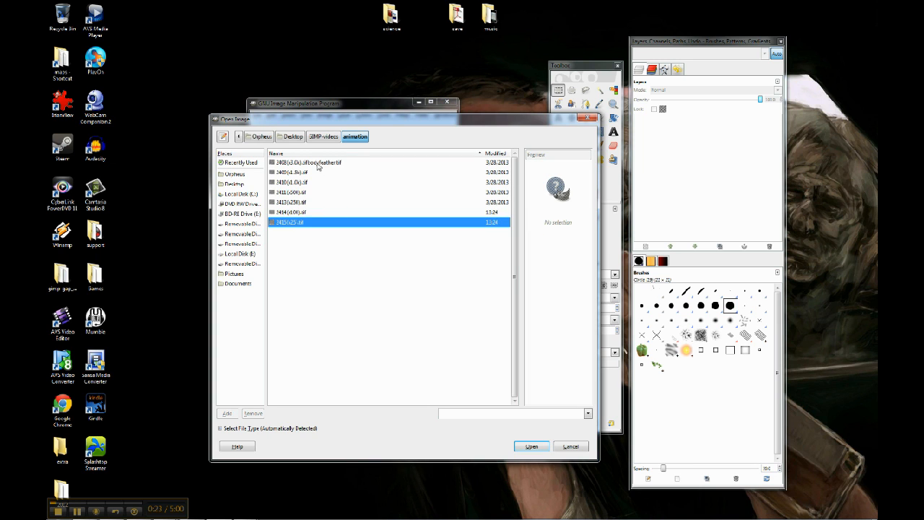
double_click(318, 163)
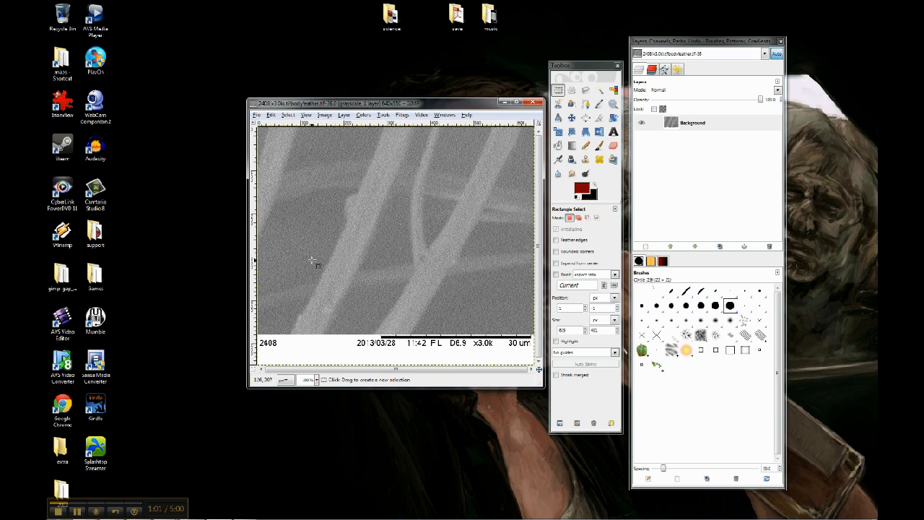
- Open the images 2409 through 2415 from the same folder as layers
click(259, 116)
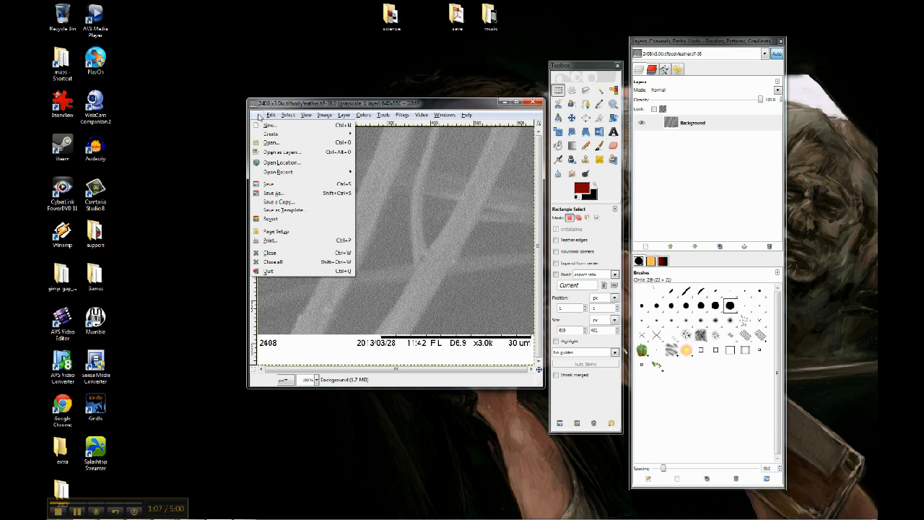
click(276, 153)
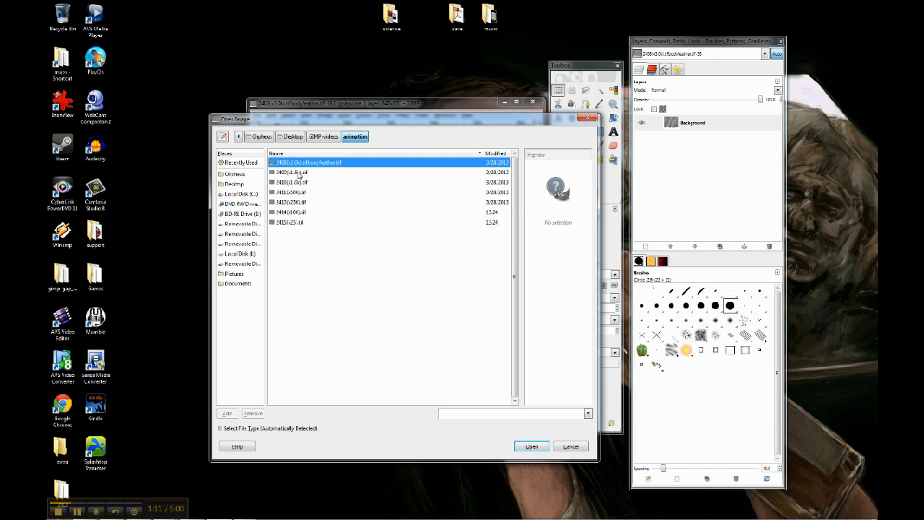
click(300, 173)
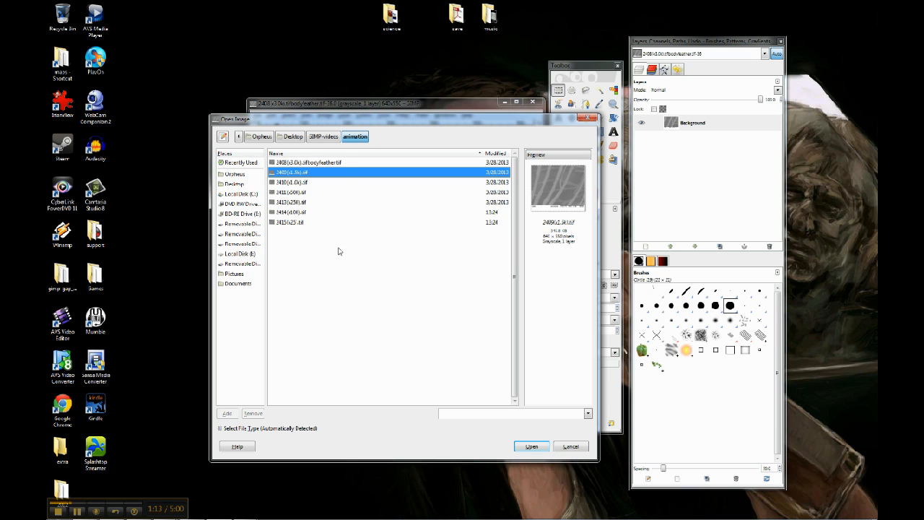
shift+click(302, 224)
click(532, 446)
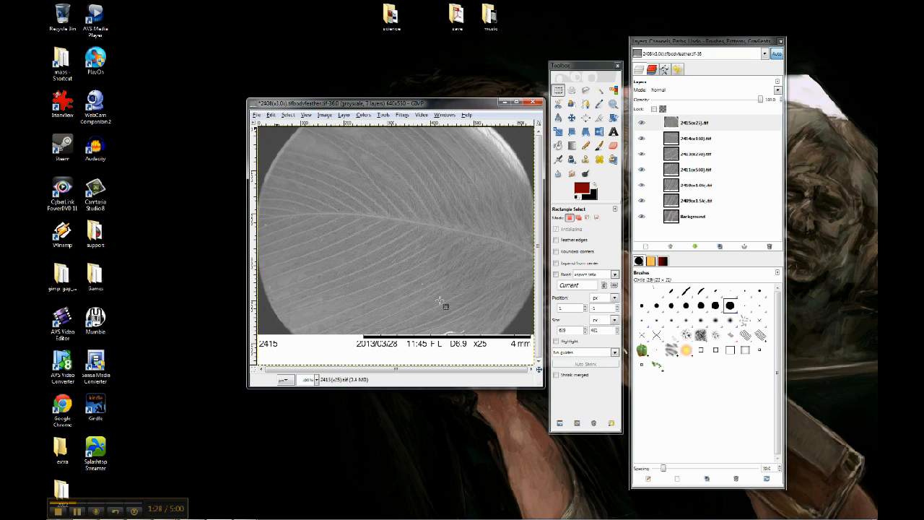
- Hide and reshow each layer in turn to inspect the stacked images
click(694, 126)
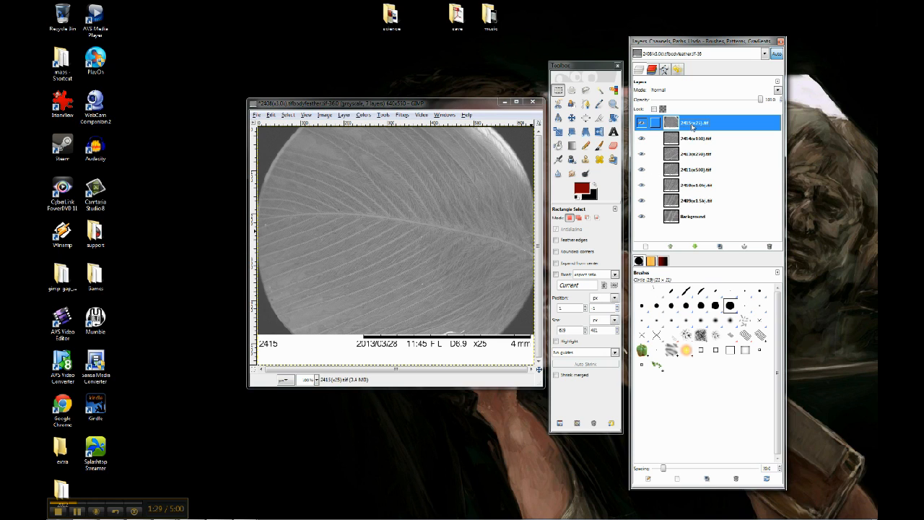
click(641, 123)
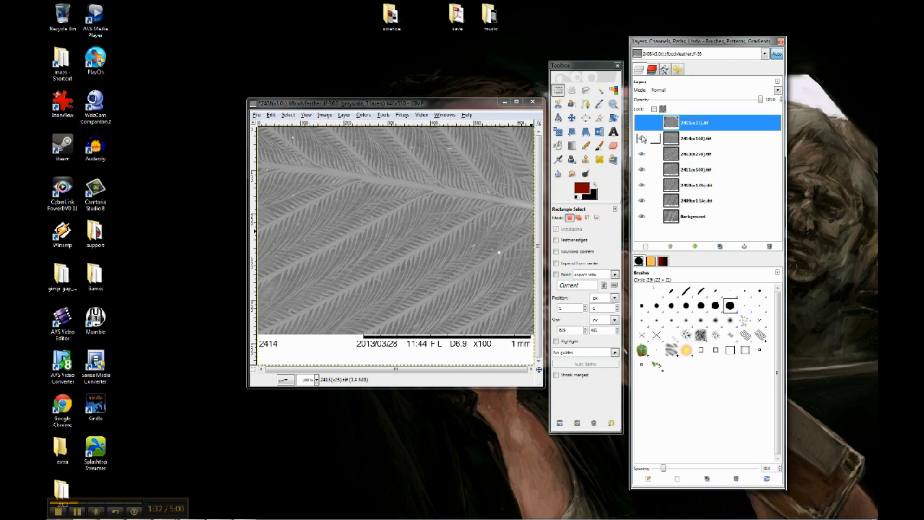
click(642, 139)
click(641, 154)
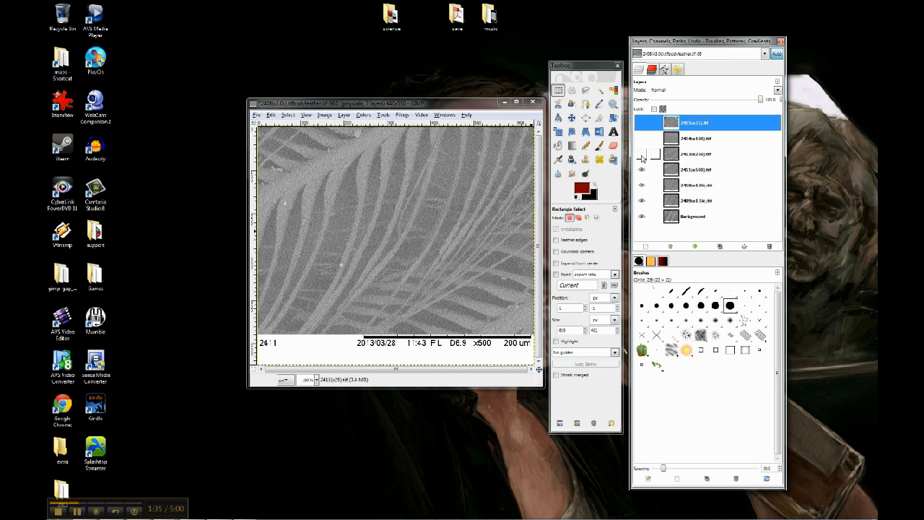
click(641, 170)
click(642, 185)
click(641, 200)
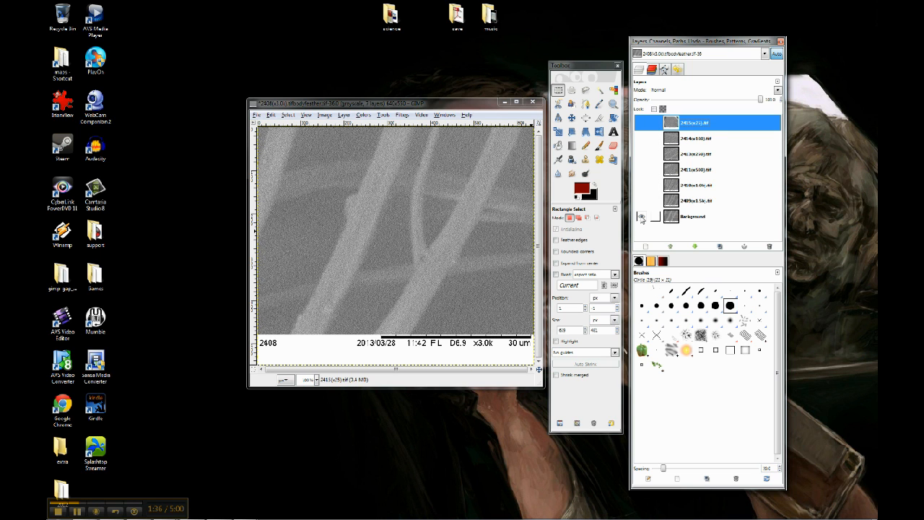
click(641, 201)
click(641, 184)
click(641, 170)
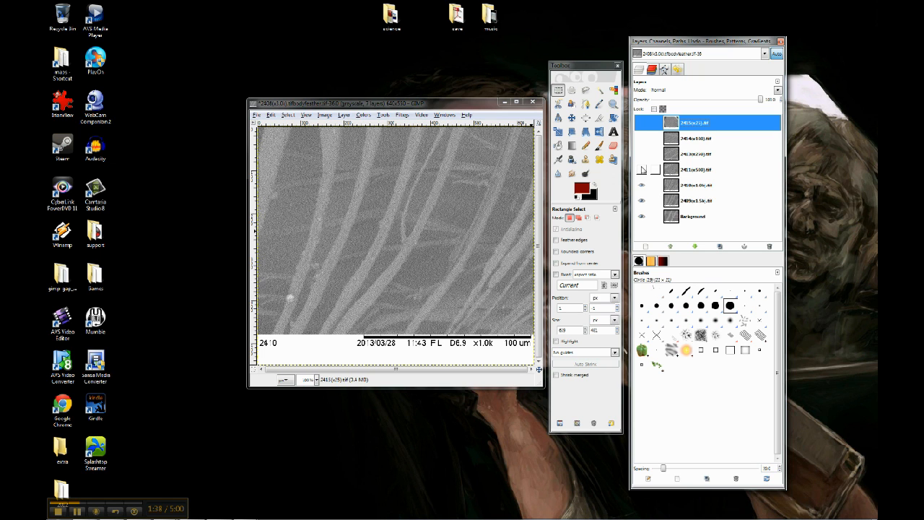
click(641, 154)
click(641, 138)
click(641, 123)
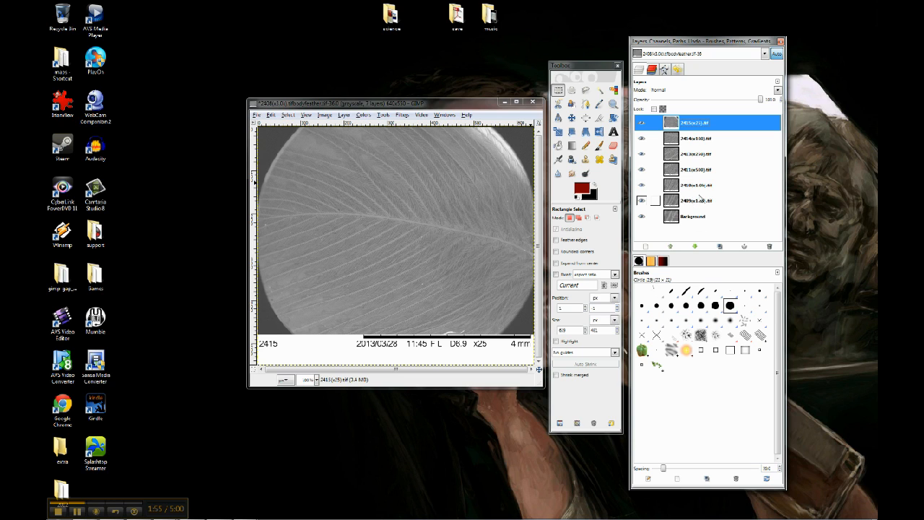
- Preview the layers as an animation with the Playback filter, then close the preview
click(454, 108)
click(405, 117)
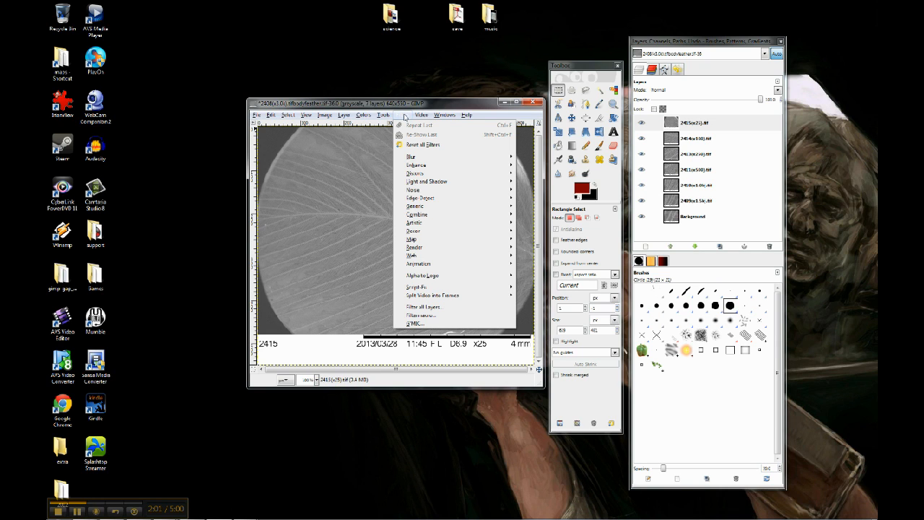
mouse_move(435, 267)
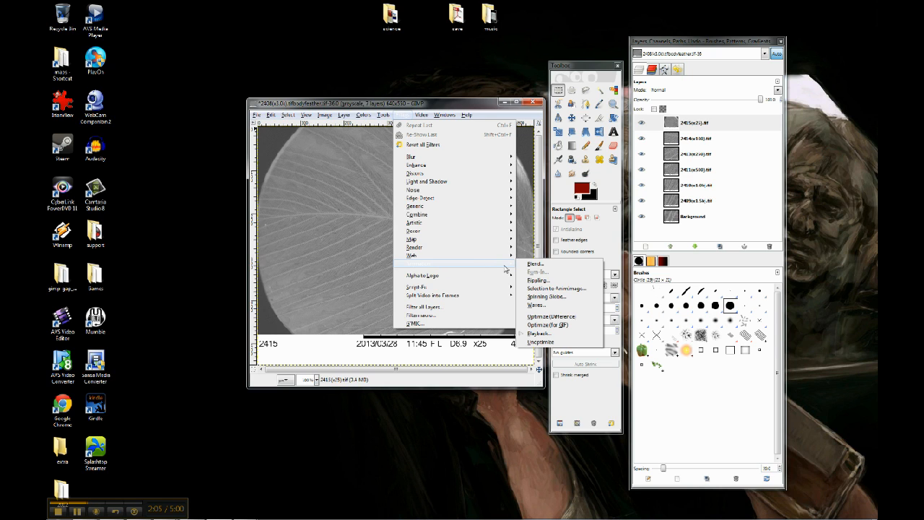
click(554, 325)
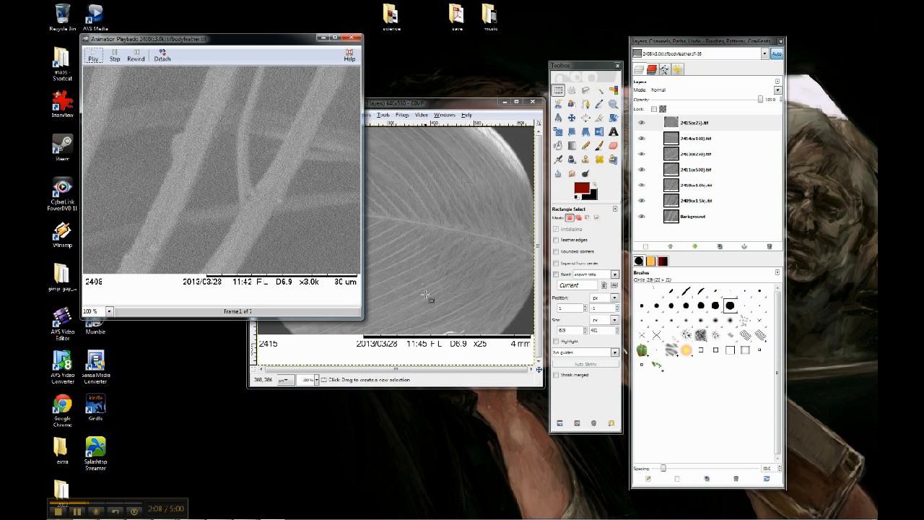
drag(244, 38, 411, 91)
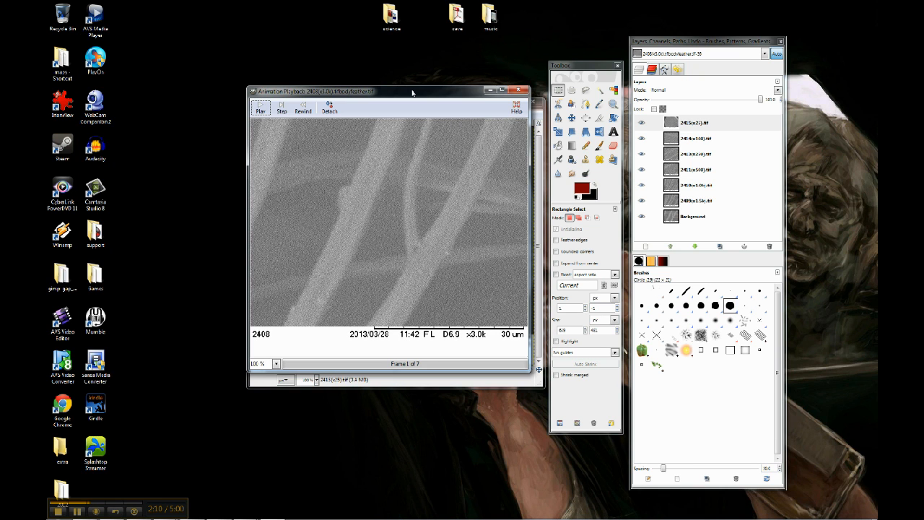
click(259, 110)
click(260, 111)
click(520, 91)
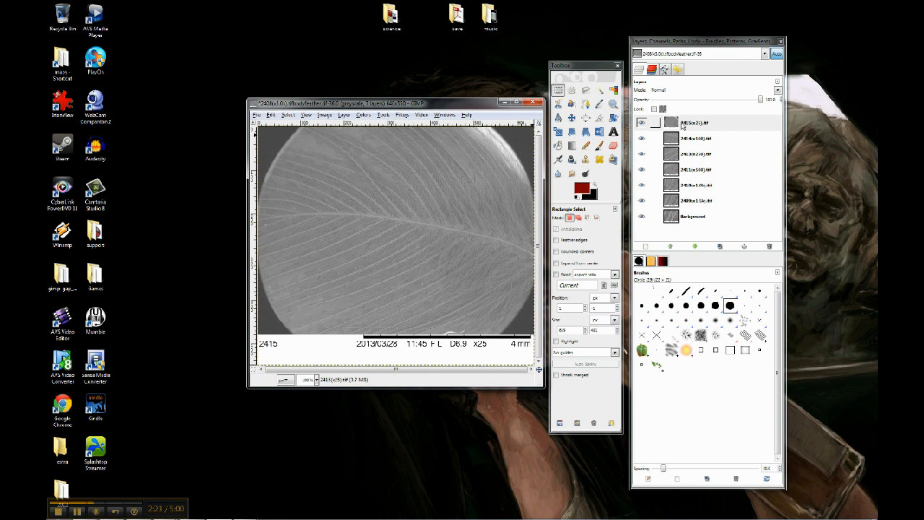
- Reverse the layer order so Background is on top and the 2415 layer at the bottom
click(694, 124)
drag(694, 124, 696, 223)
drag(689, 143, 695, 207)
drag(696, 153, 701, 197)
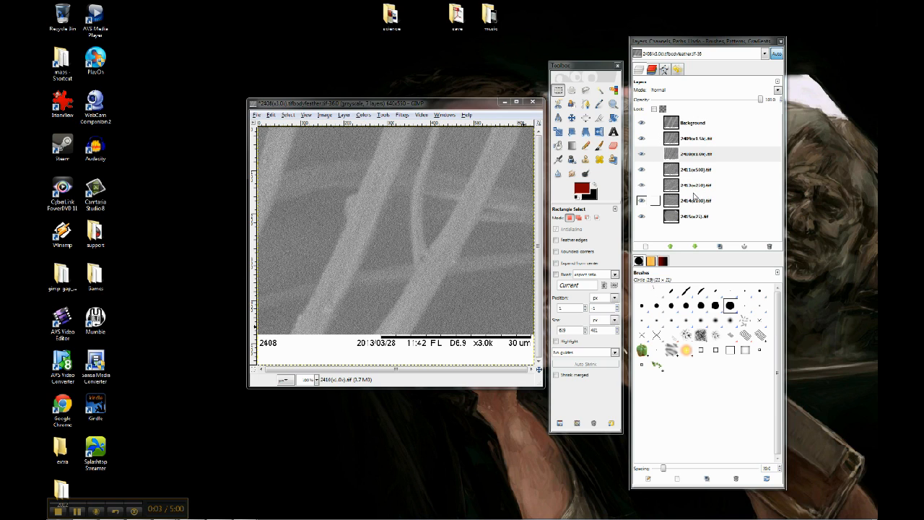
- Preview the reordered animation with the Playback filter, stepping through frames, then close it
click(455, 109)
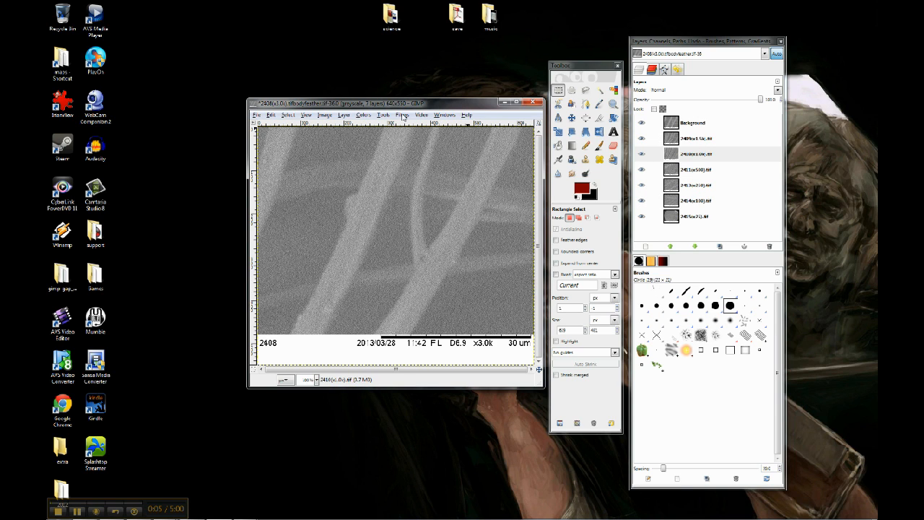
click(402, 116)
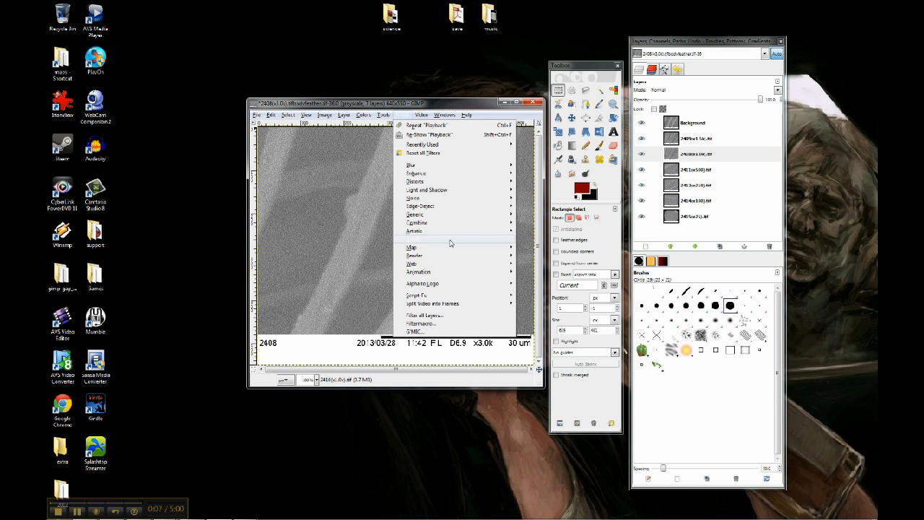
mouse_move(452, 276)
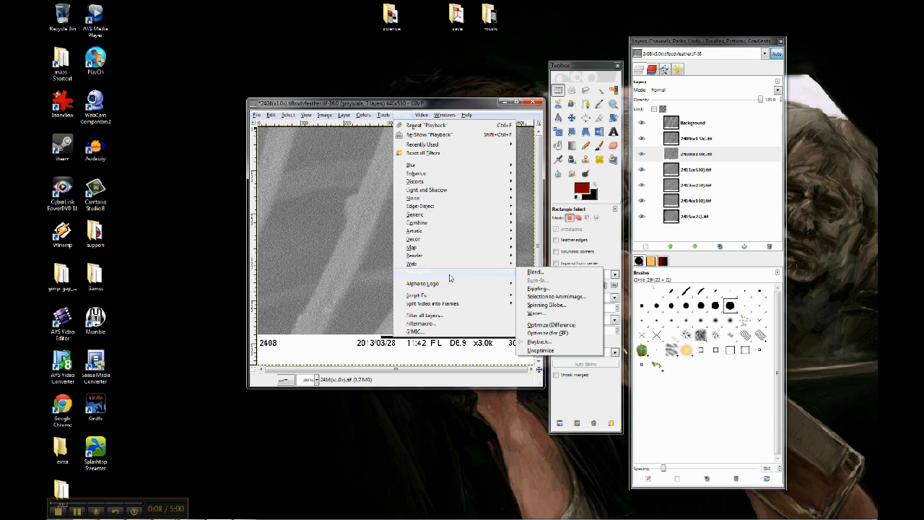
click(547, 343)
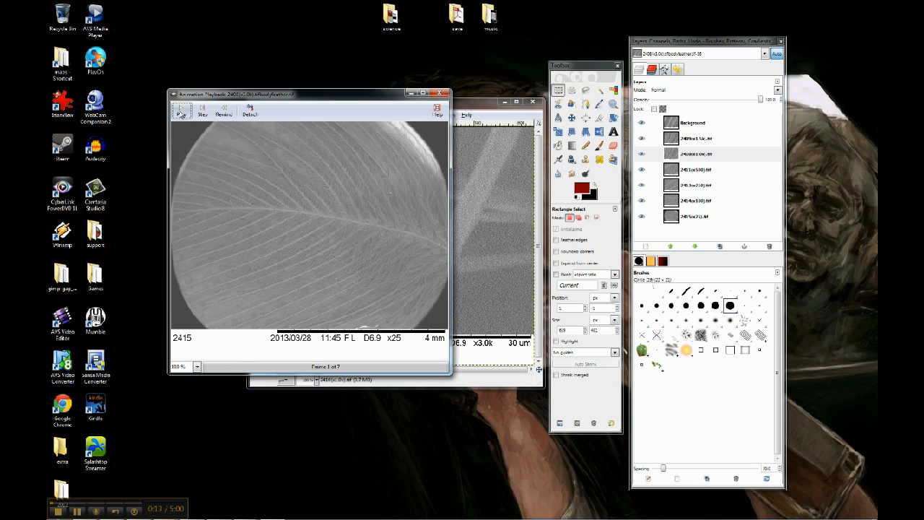
click(181, 114)
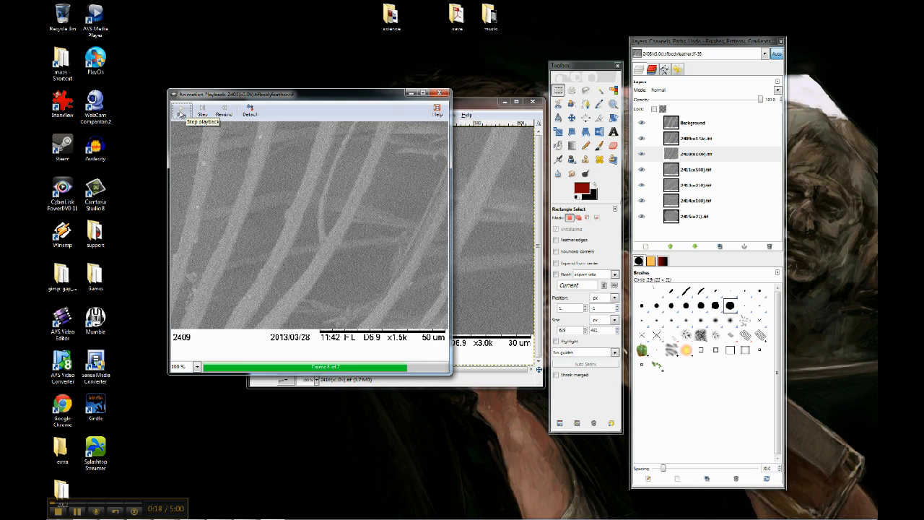
click(180, 113)
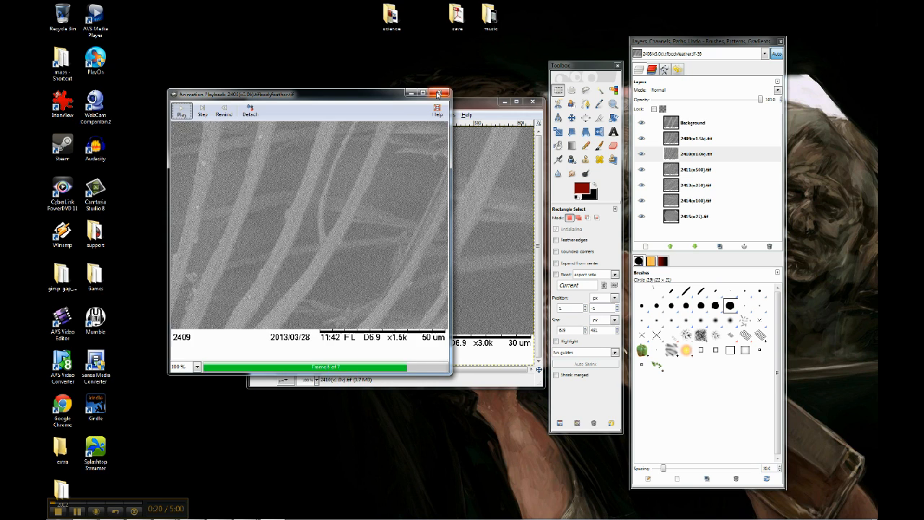
click(440, 93)
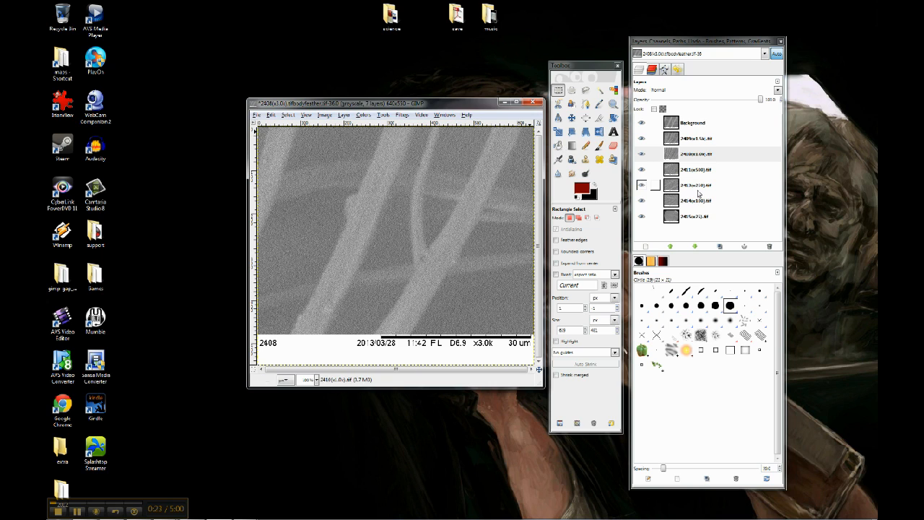
- Rename the bottom 2415 layer by appending (1000ms) as its frame duration
click(702, 216)
double_click(703, 217)
click(719, 215)
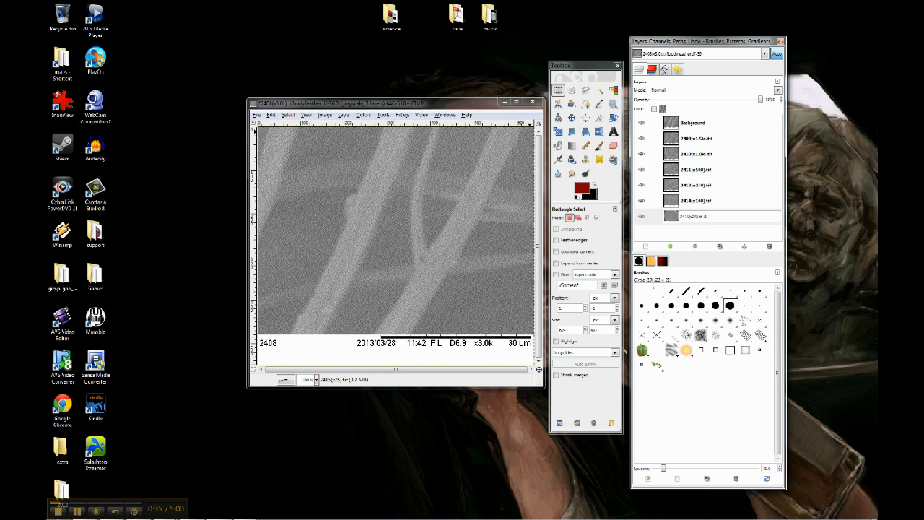
text(m)
key(Return)
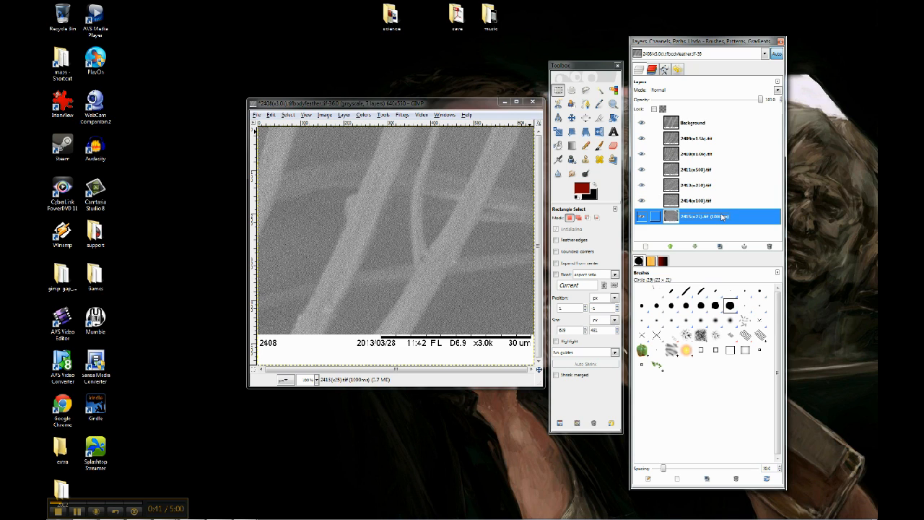
- Try to copy the (1000ms) suffix and paste it into other layer names
double_click(725, 217)
drag(726, 217, 705, 216)
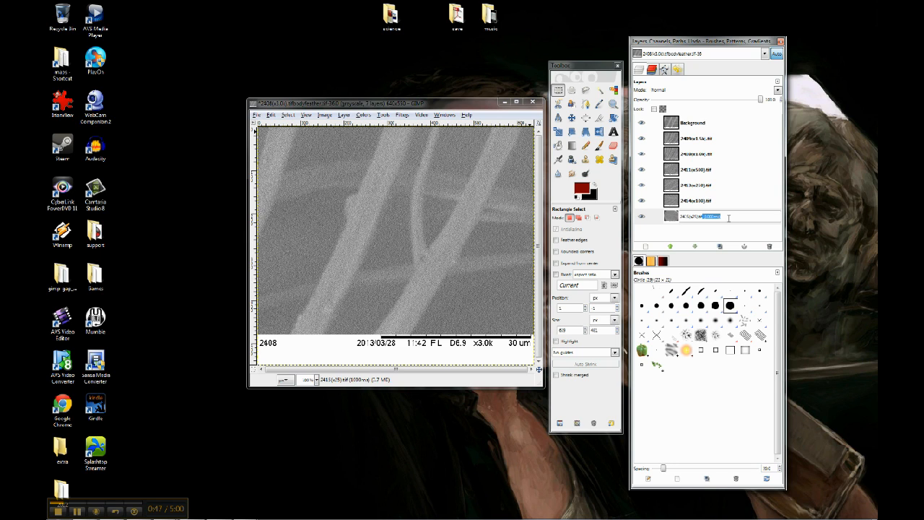
click(731, 202)
text((1000ms))
double_click(730, 189)
click(730, 187)
double_click(728, 170)
click(727, 170)
double_click(728, 154)
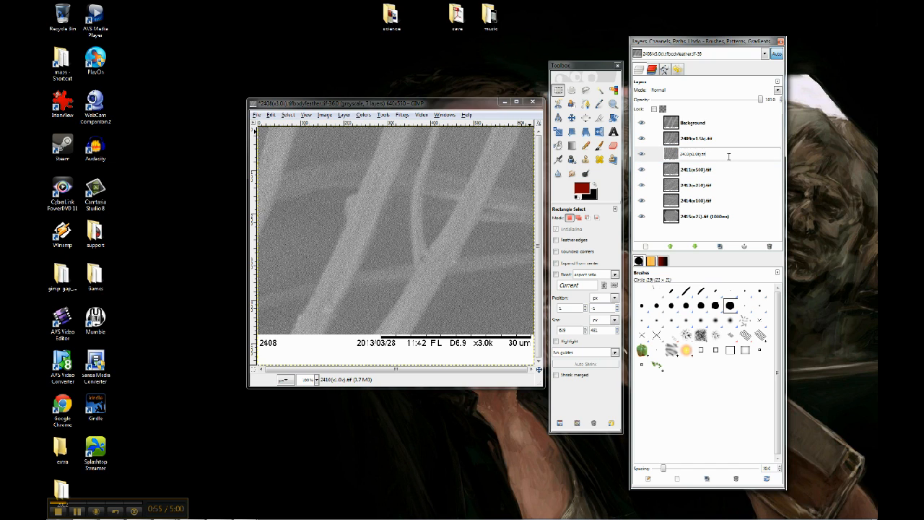
double_click(656, 138)
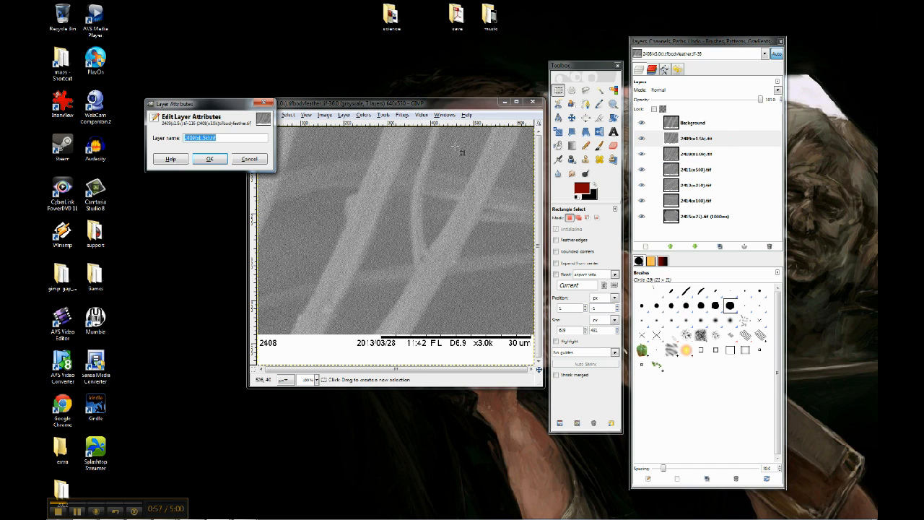
click(245, 160)
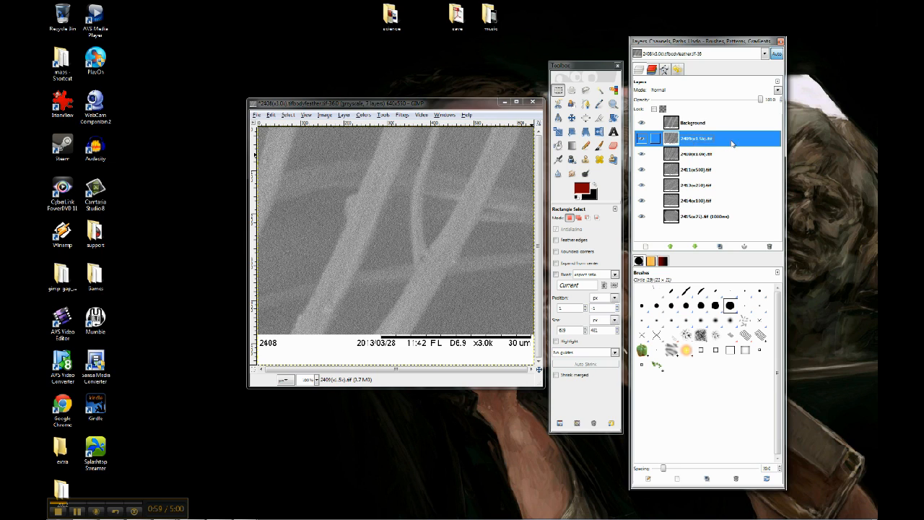
- Append (1000ms) to the 2409 layer's name
double_click(732, 144)
click(251, 148)
text((1000nm))
click(221, 170)
- Rename the Background layer to Background (1000ms)
double_click(722, 127)
click(730, 125)
text((1000nm))
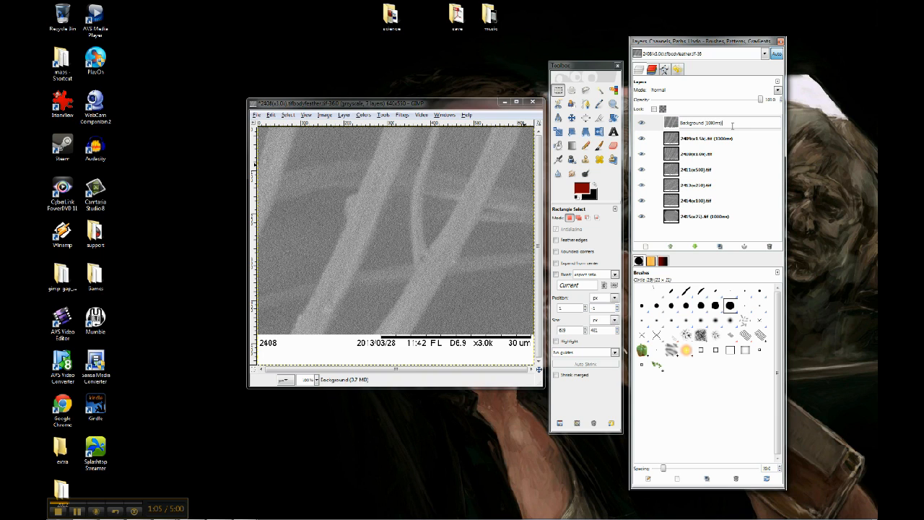
click(740, 144)
click(723, 127)
double_click(722, 127)
click(722, 126)
text((1000nm))
key(Return)
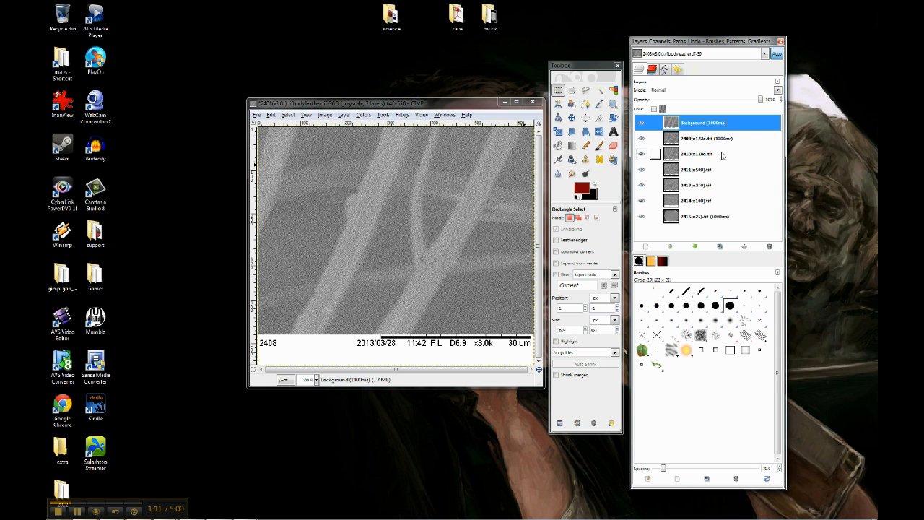
- Append (1000ms) to the names of the 2410 and 2411 layers
click(723, 153)
click(725, 153)
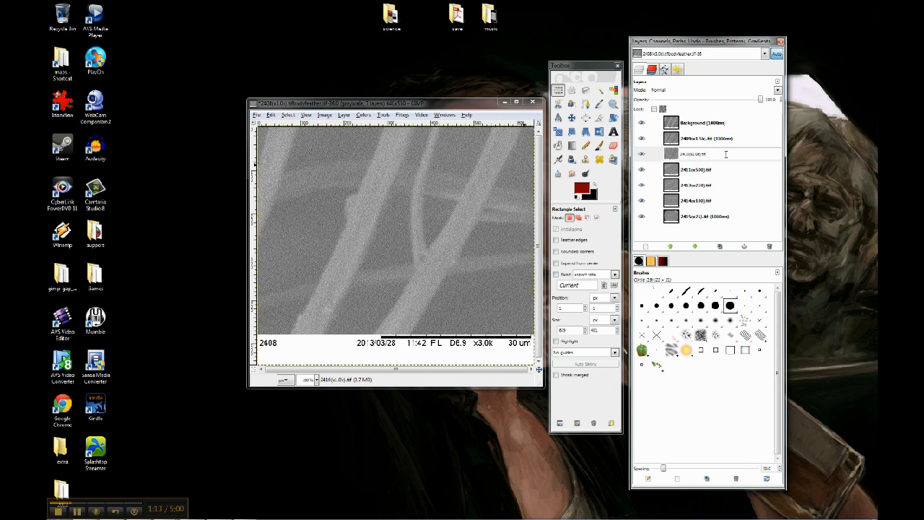
text((1000ms))
key(Return)
click(727, 171)
click(727, 172)
key(End)
text((1000ms))
key(Return)
- Append (1000ms) to the names of the 2413 and 2414 layers
click(725, 186)
click(725, 186)
key(End)
text((1000ms))
key(Return)
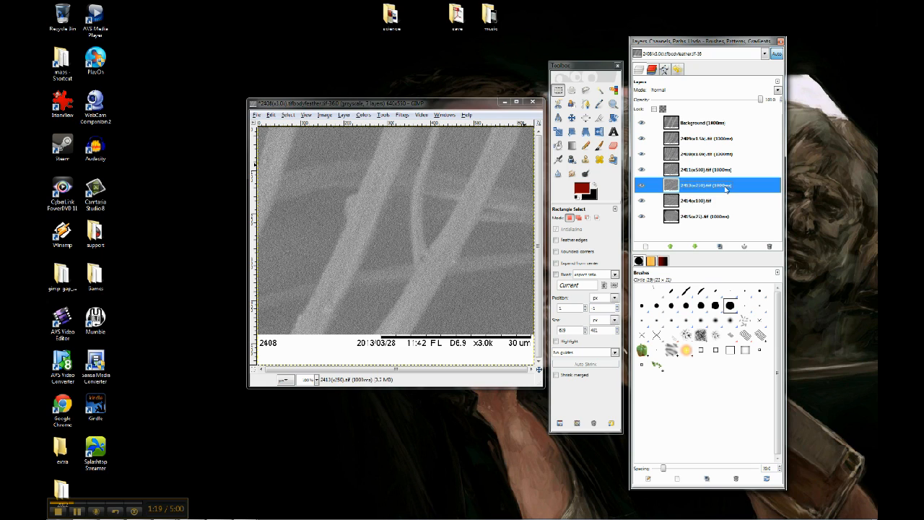
click(729, 200)
click(730, 201)
key(End)
text((1000ms))
key(Return)
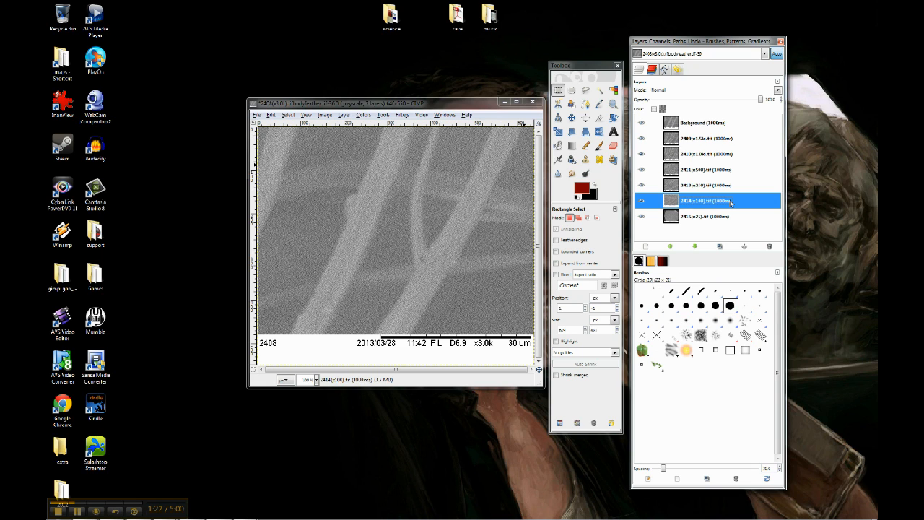
- Preview the layered animation with the Animation Playback filter, then close the player
click(456, 106)
click(402, 115)
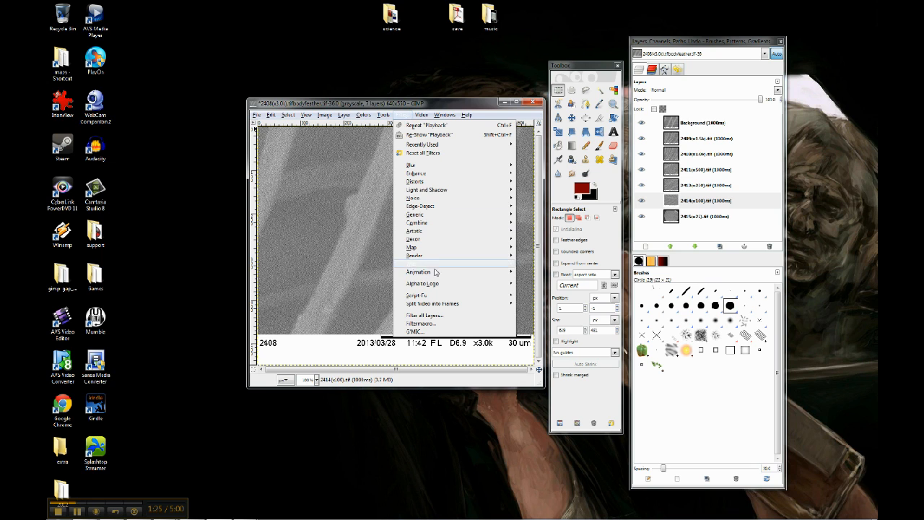
mouse_move(435, 271)
click(538, 313)
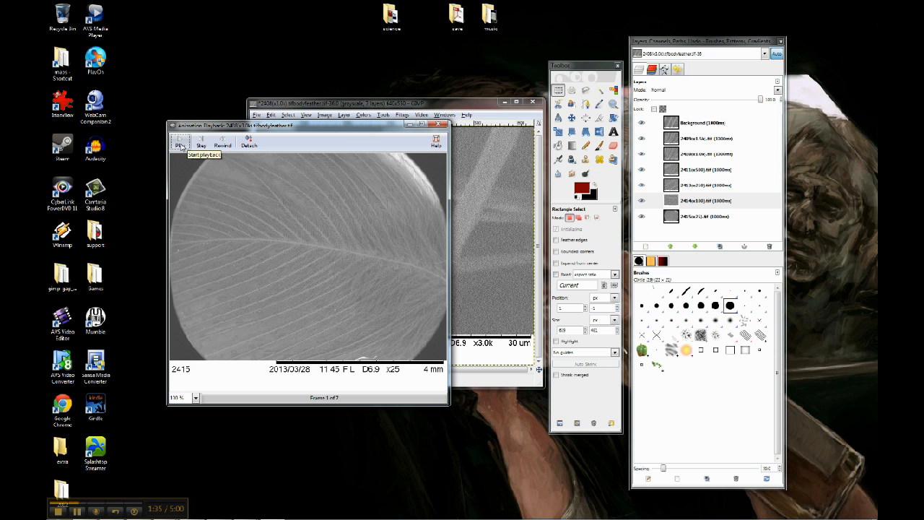
click(180, 145)
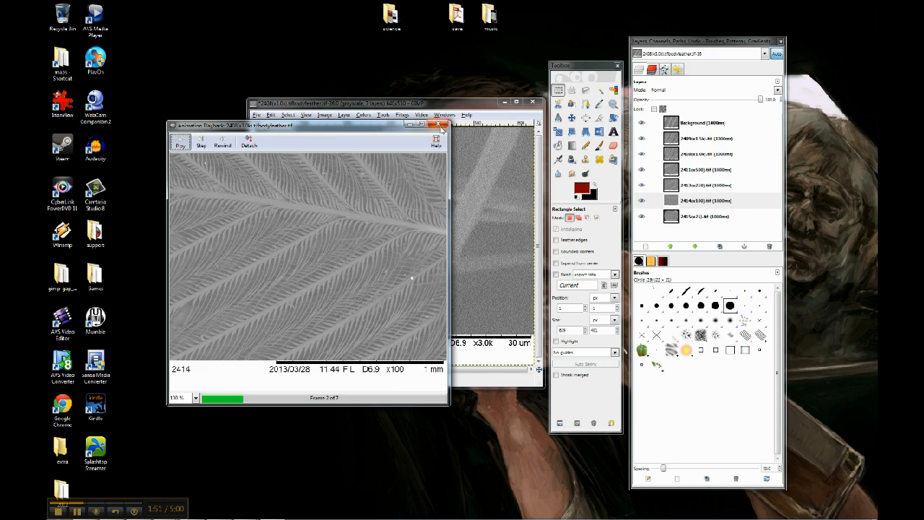
click(439, 127)
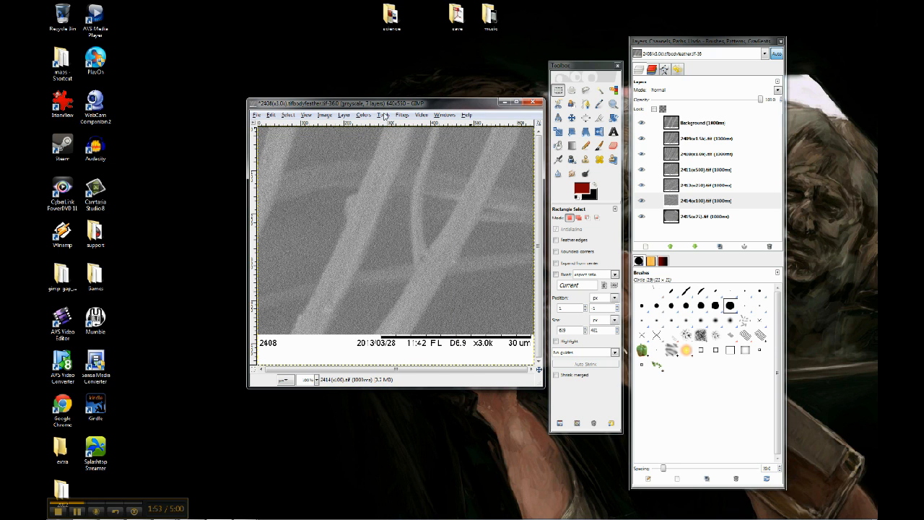
- Optimize the animation for GIF with the Animation filters
click(402, 116)
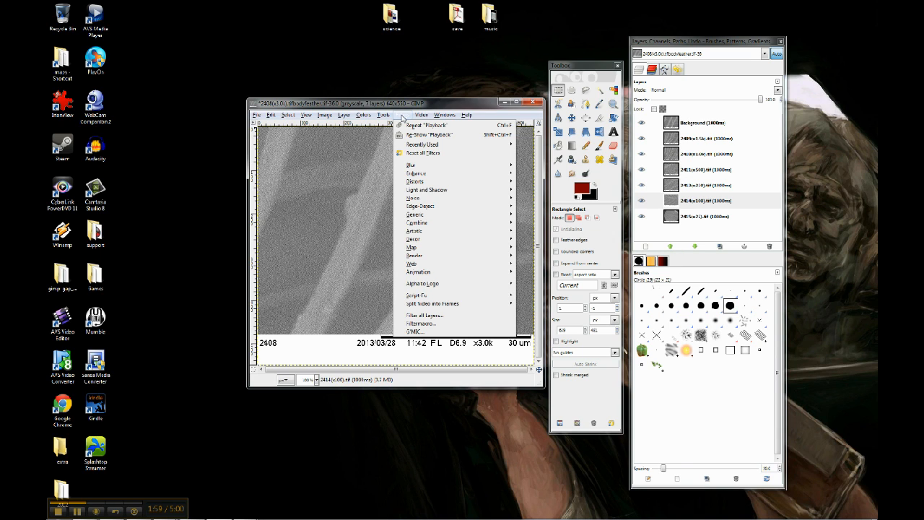
mouse_move(473, 275)
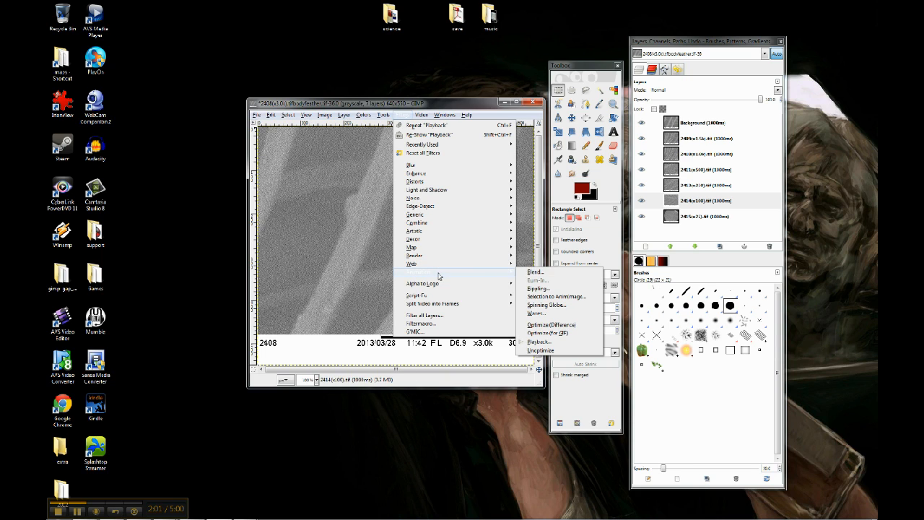
click(565, 337)
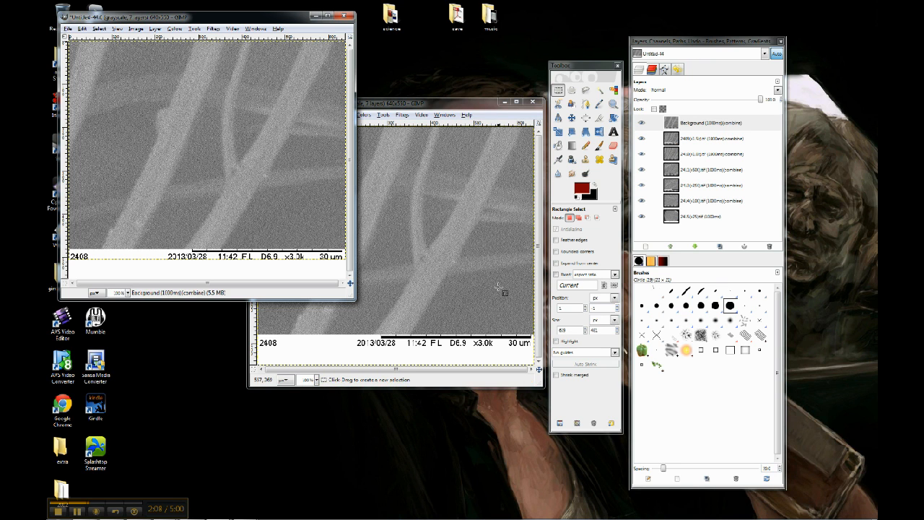
drag(225, 16, 394, 78)
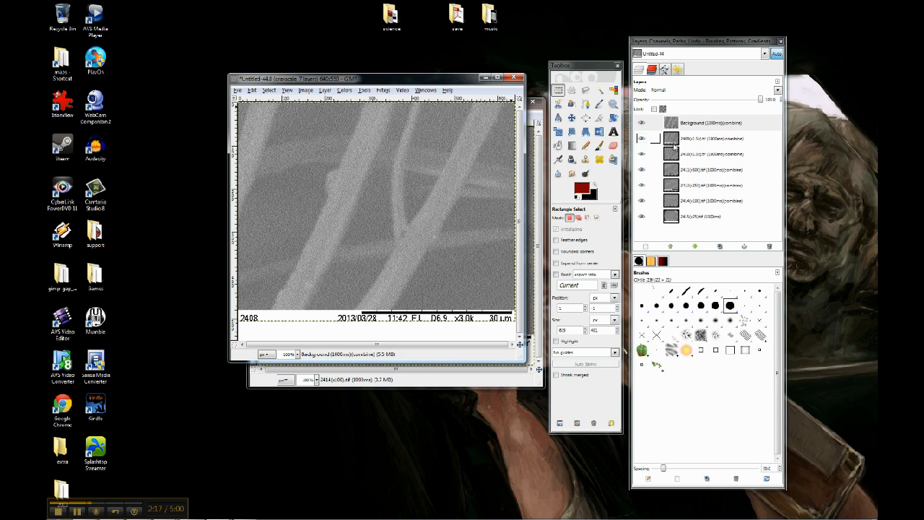
- Play back the optimized image's animation to check the frames, then close the player
click(690, 219)
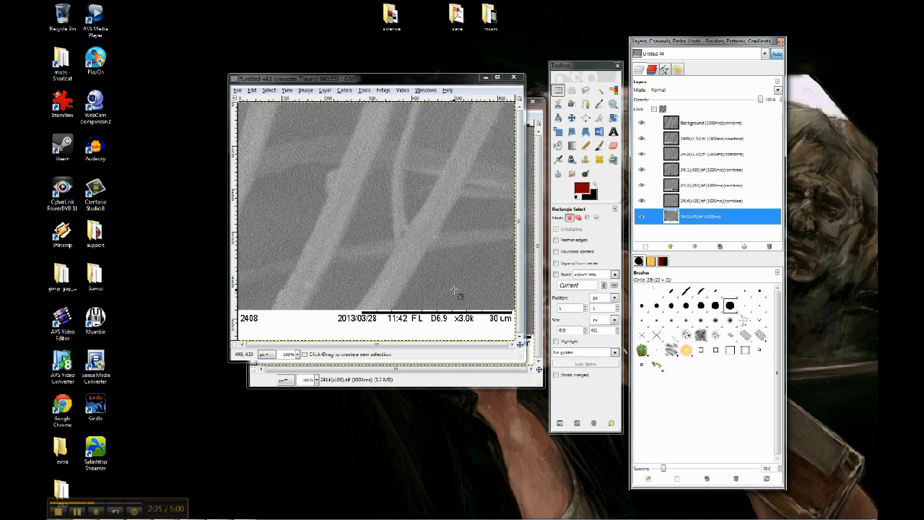
click(438, 81)
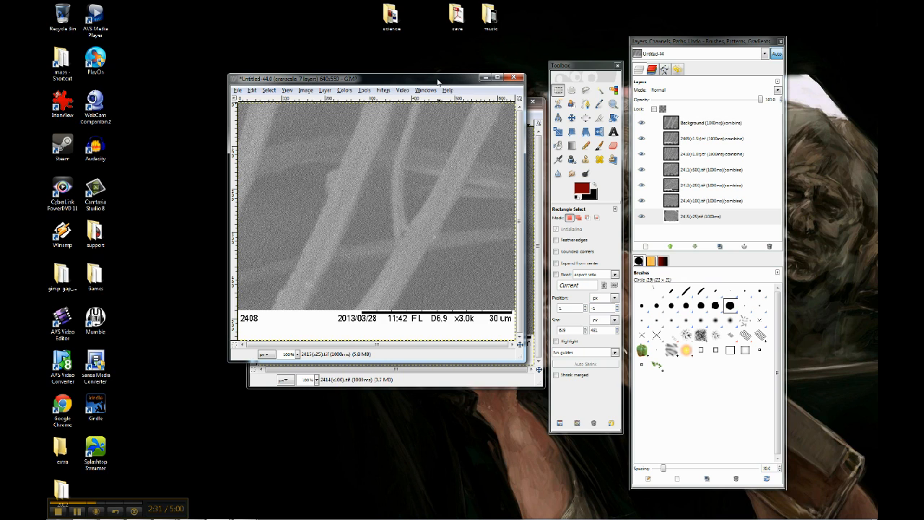
click(385, 92)
mouse_move(433, 247)
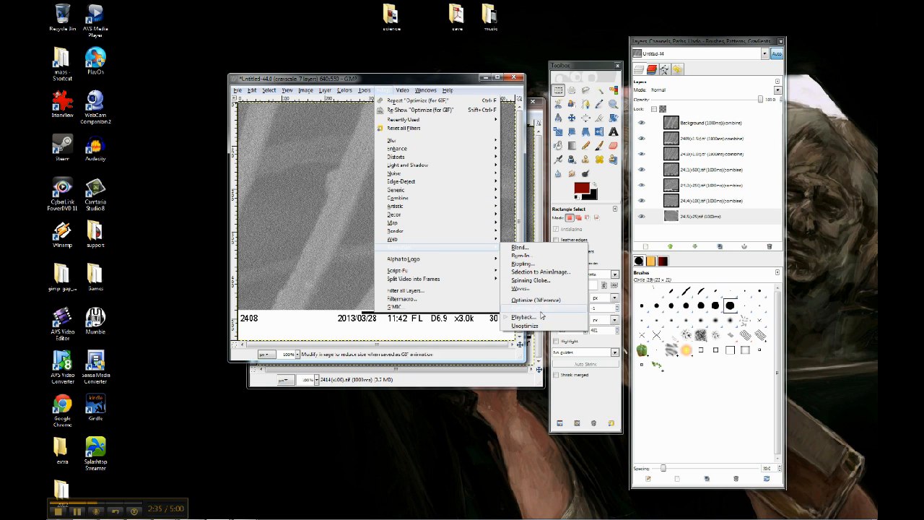
click(542, 316)
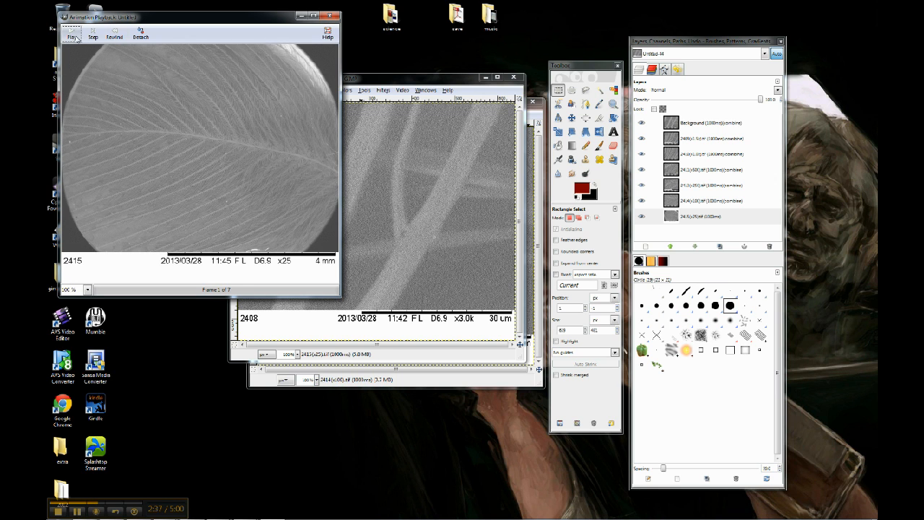
click(72, 34)
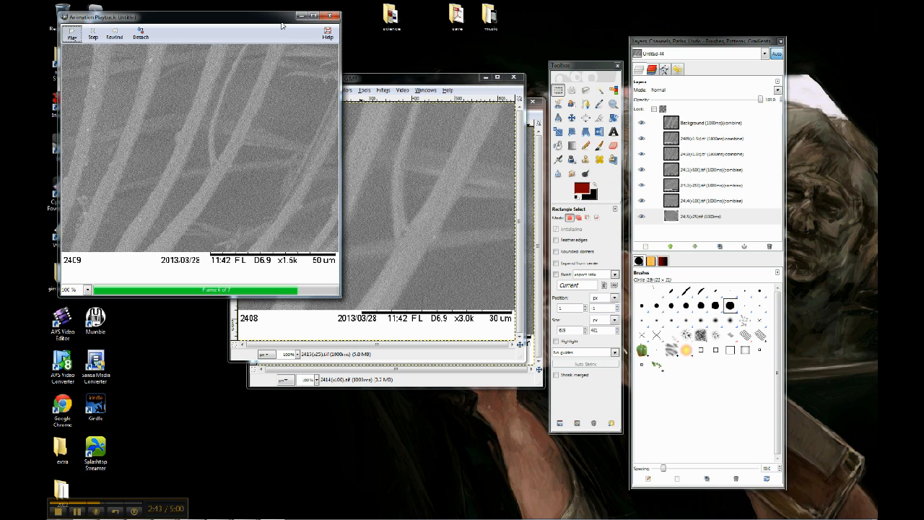
click(330, 17)
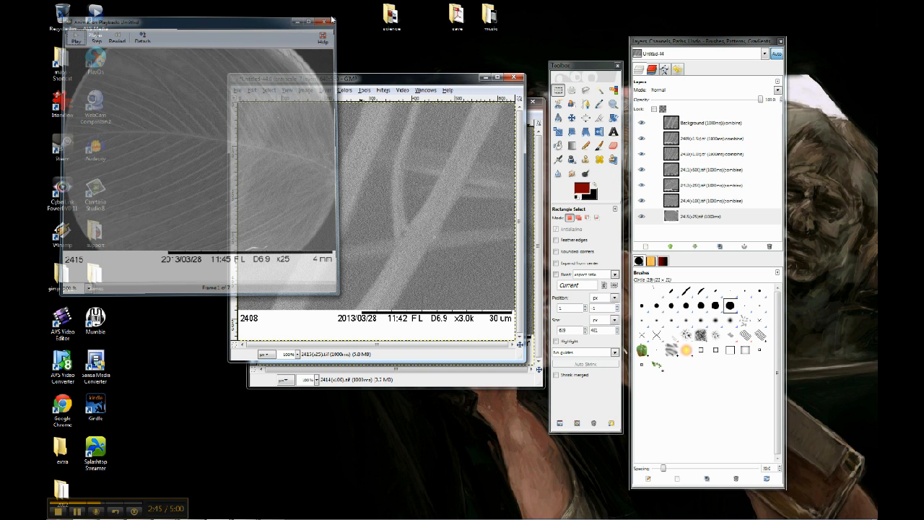
- Save the optimized image as birdfeather.gif in the test folder
click(236, 90)
click(285, 170)
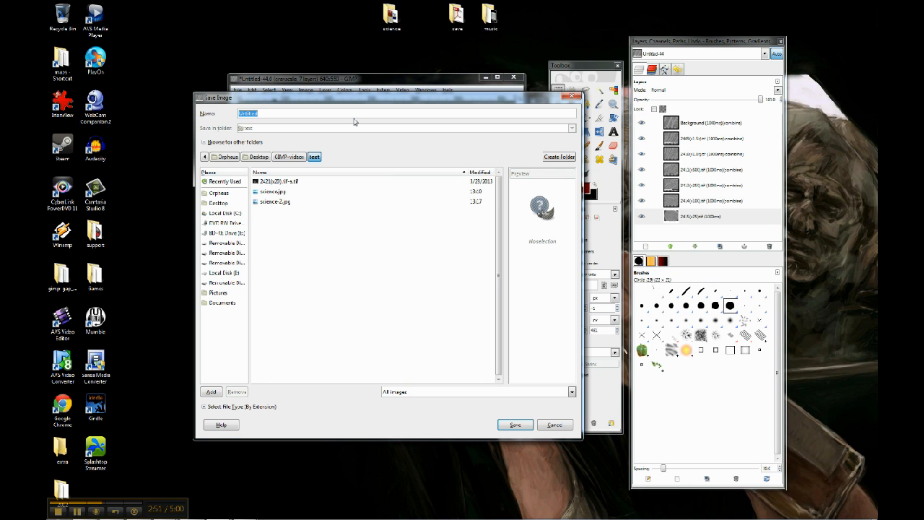
text(birdfeather.gif)
click(517, 425)
- Choose to save the layers as an animation and export
drag(170, 43, 415, 174)
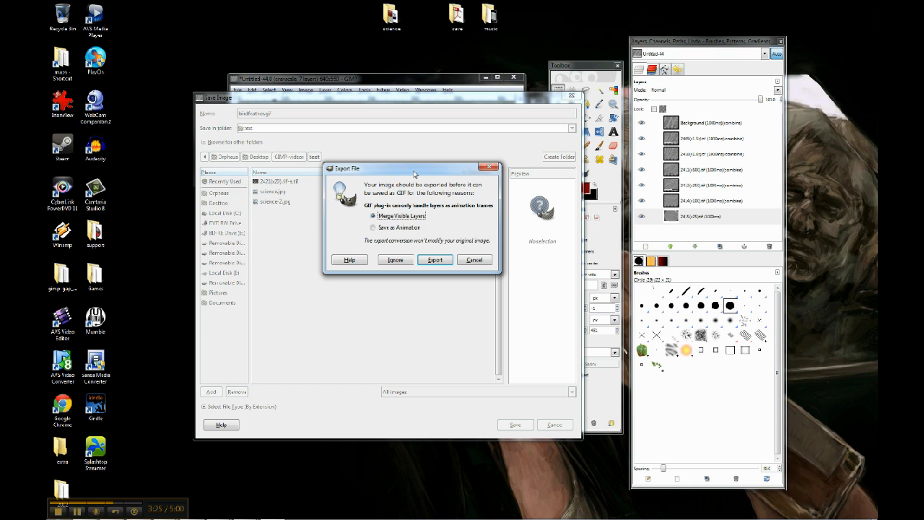
click(390, 230)
click(436, 262)
- Set the delay between frames to 1000 milliseconds and save the GIF
drag(193, 72, 389, 145)
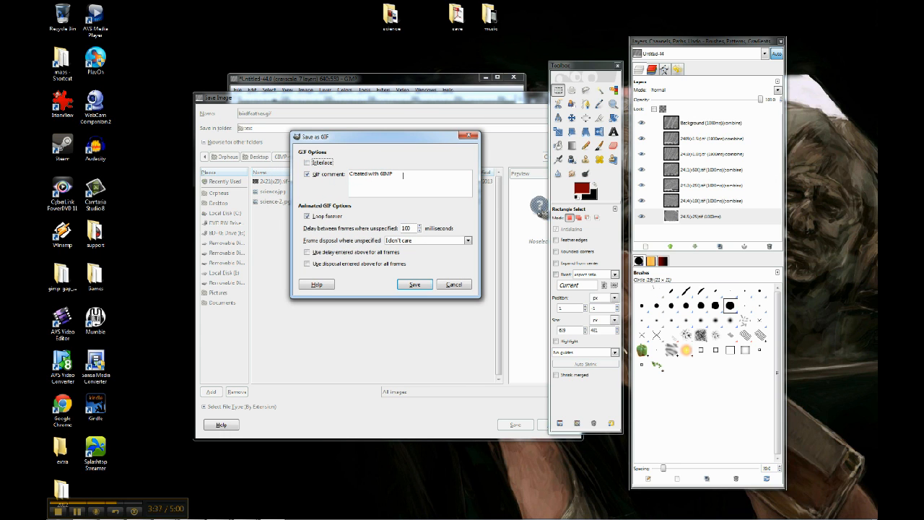
click(308, 175)
click(308, 174)
click(308, 217)
click(308, 217)
click(406, 228)
click(308, 253)
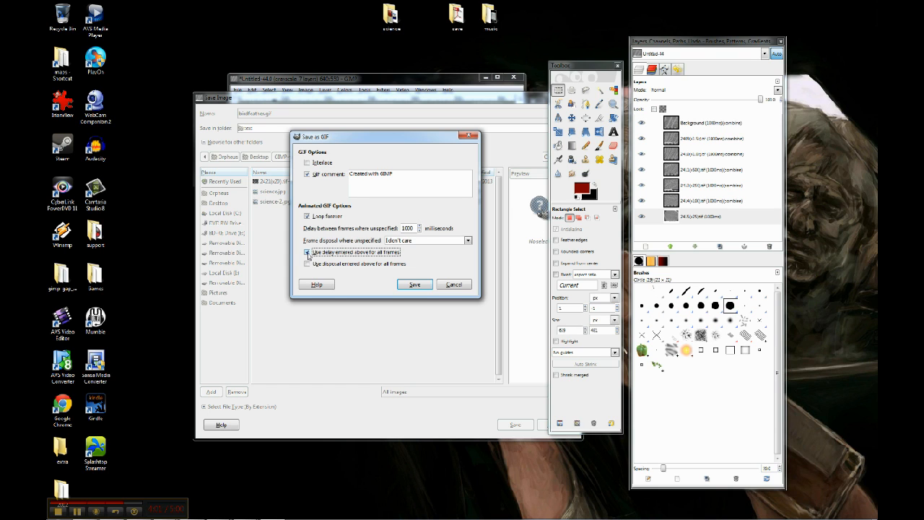
click(308, 253)
click(413, 228)
key(BackSpace)
text(0)
click(310, 252)
click(309, 252)
click(469, 241)
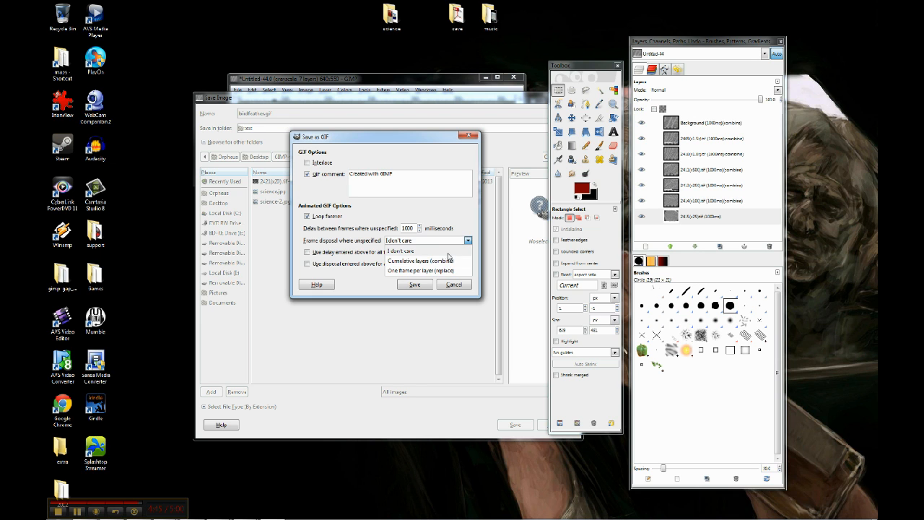
click(448, 253)
click(415, 286)
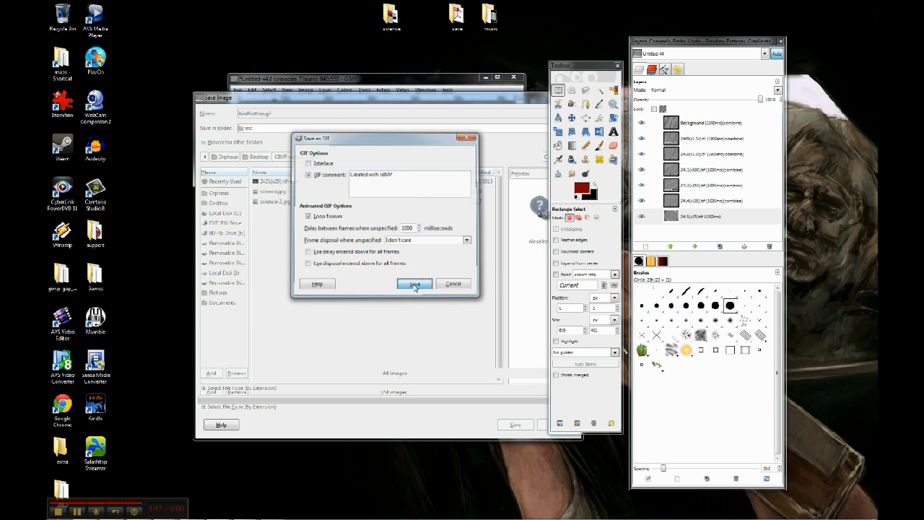
- Switch to the file explorer window showing the test folder
mouse_move(217, 514)
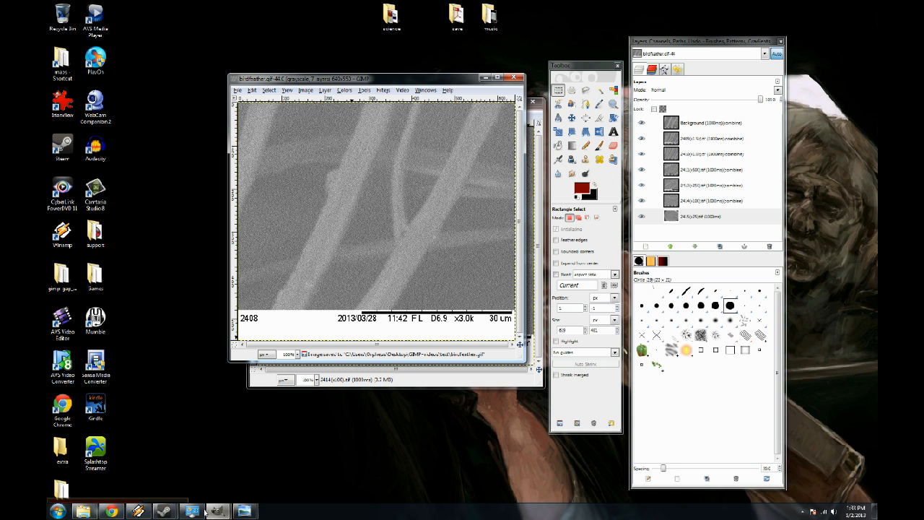
mouse_move(85, 511)
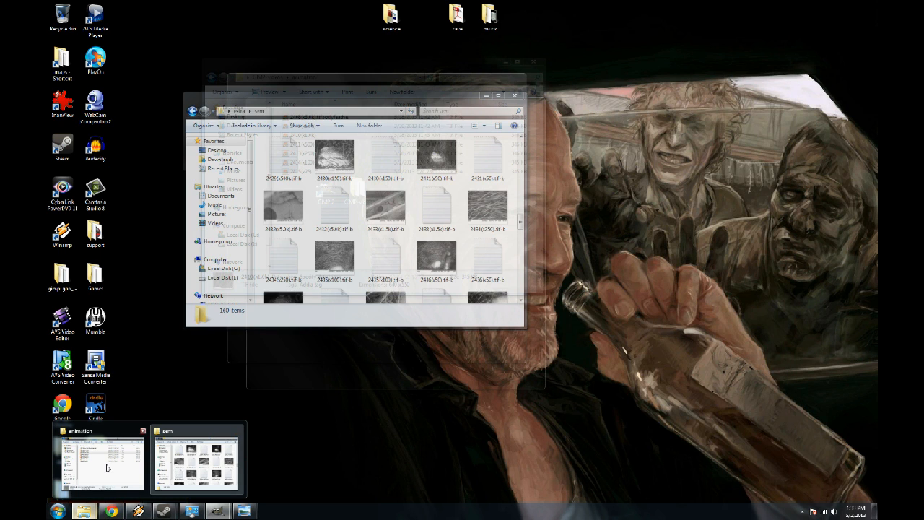
click(99, 459)
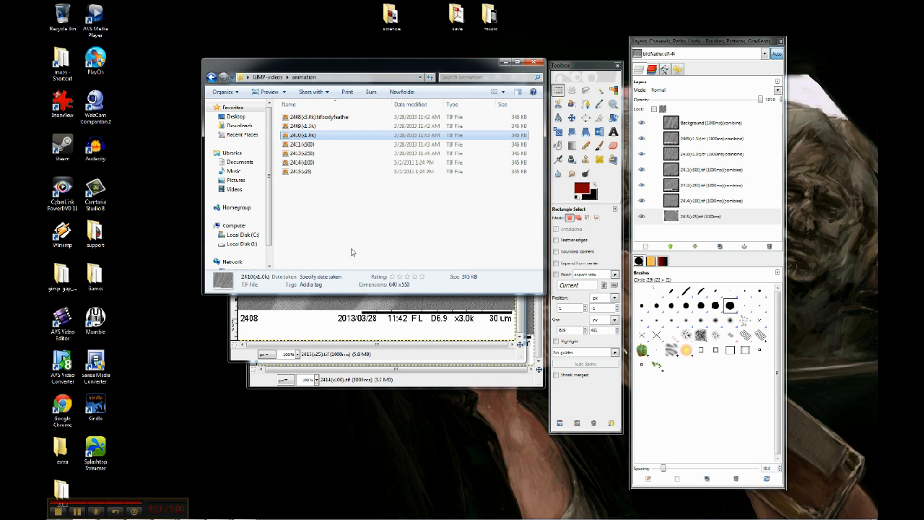
click(345, 224)
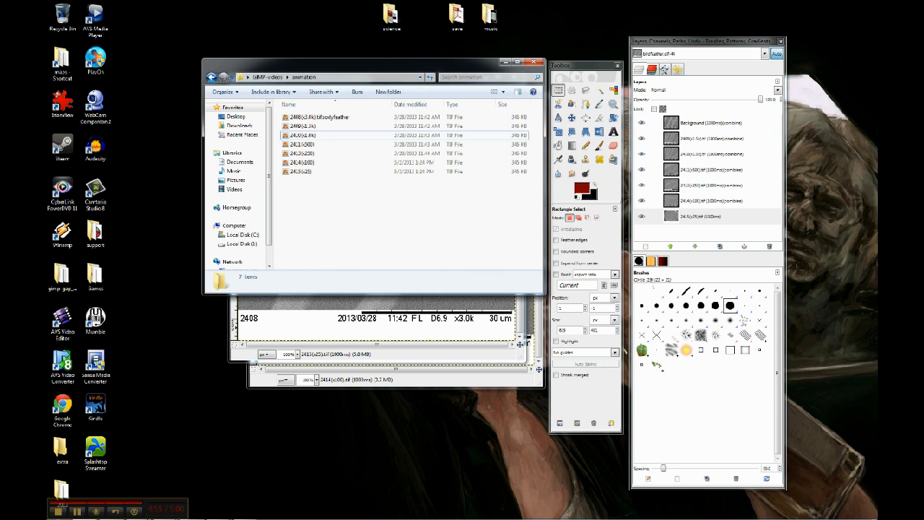
click(310, 302)
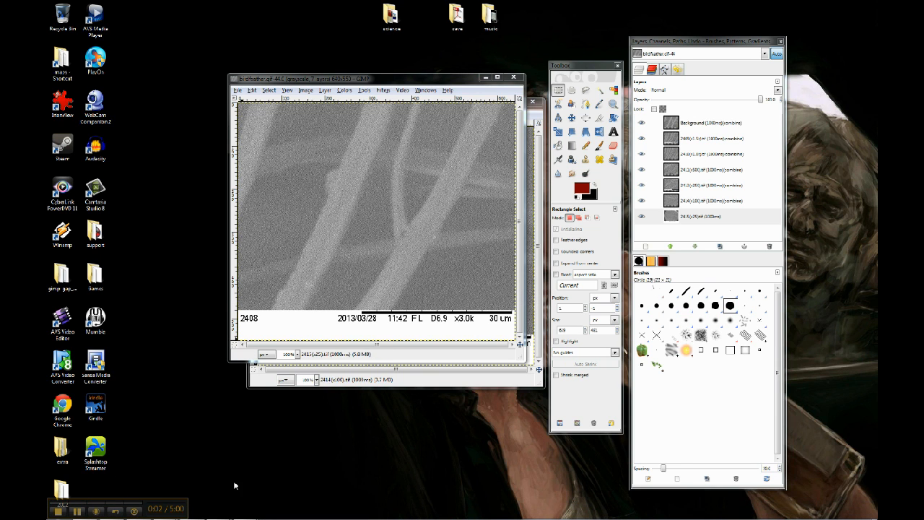
click(84, 512)
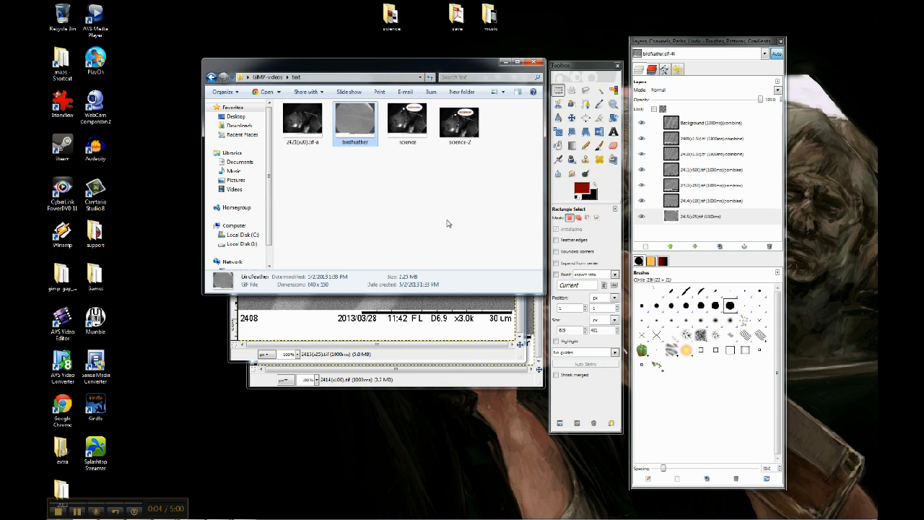
- Open birdfeather.gif in the web browser to view the animation, then minimize the browser
double_click(363, 127)
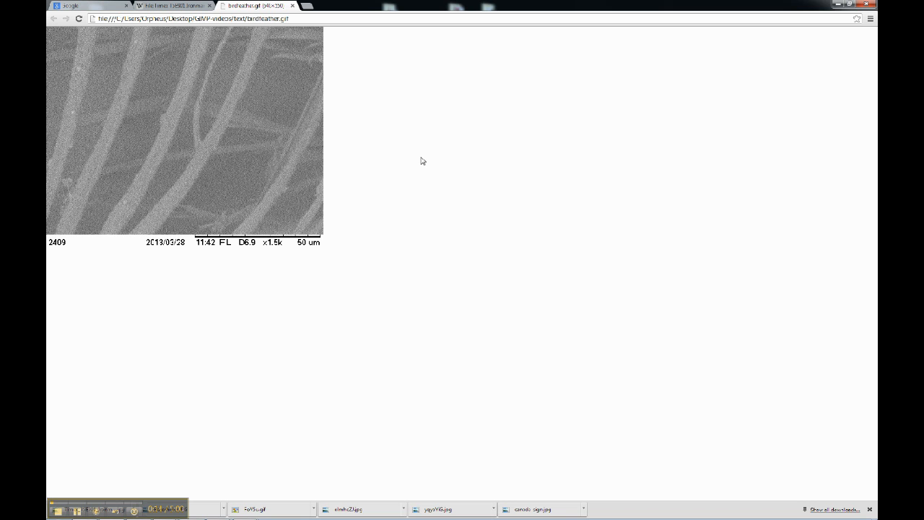
double_click(403, 4)
drag(397, 9, 614, 100)
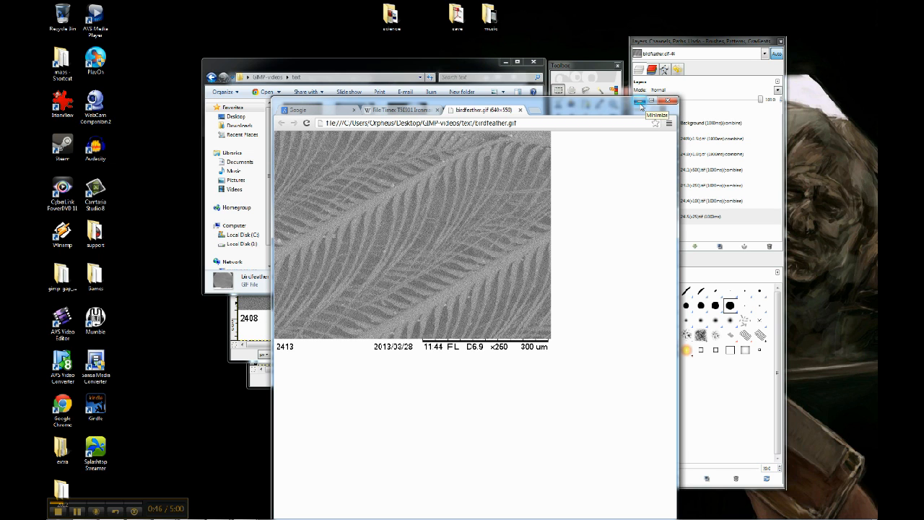
click(641, 105)
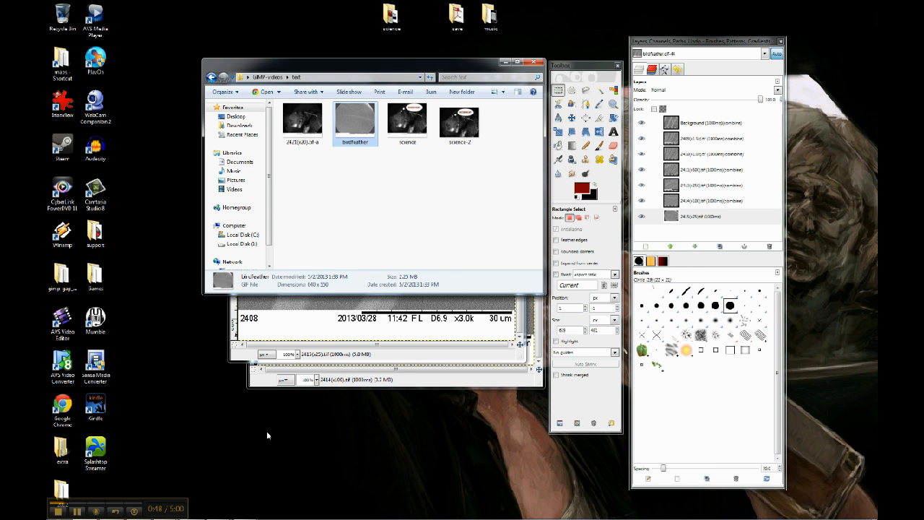